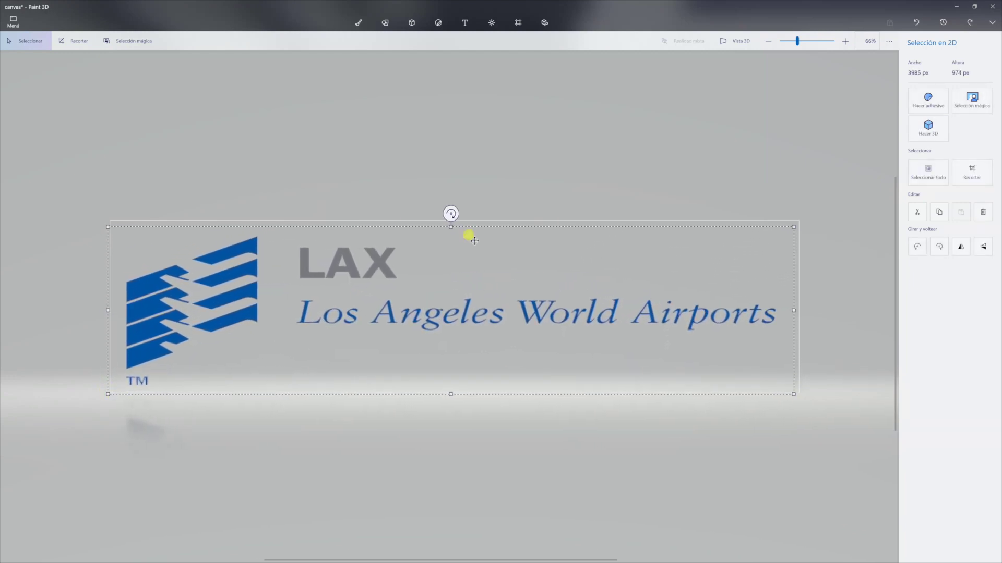
Step: Stretch the LAX logo selection to the canvas's upper edge and start saving the canvas as an image copy
{"action": "left_click_drag", "start_coordinate": [450, 227], "coordinate": [447, 214]}
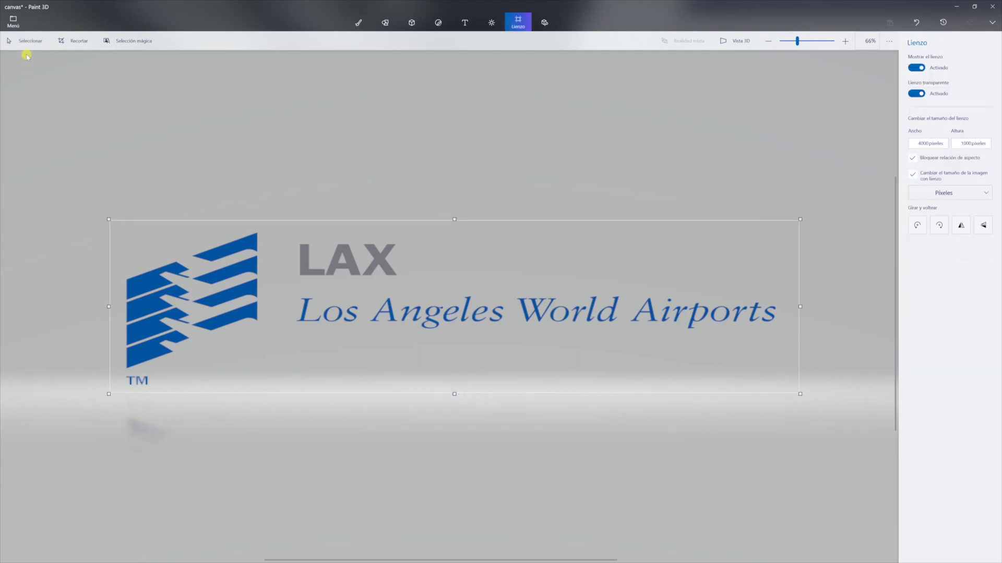
{"action": "left_click", "coordinate": [13, 21]}
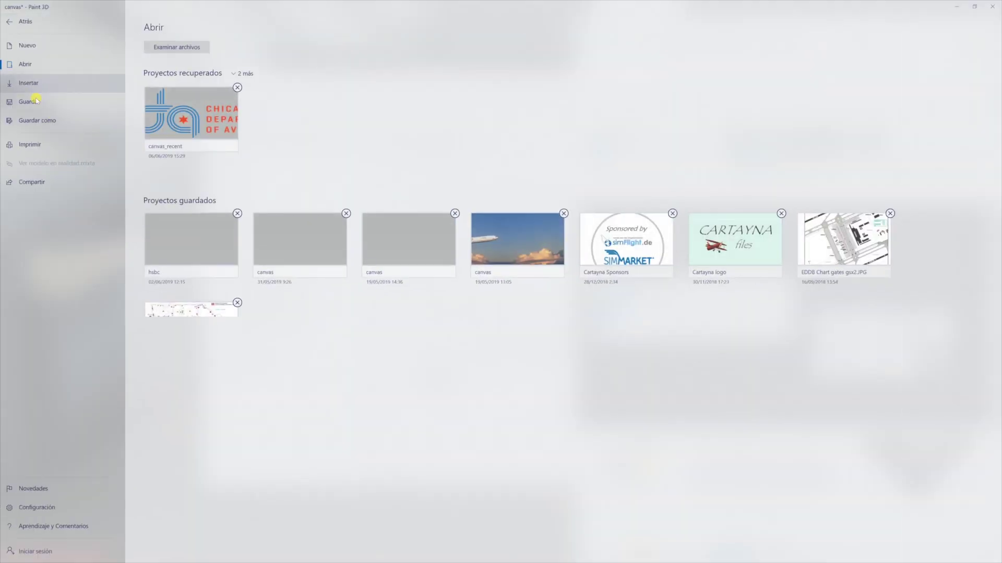
{"action": "left_click", "coordinate": [44, 120]}
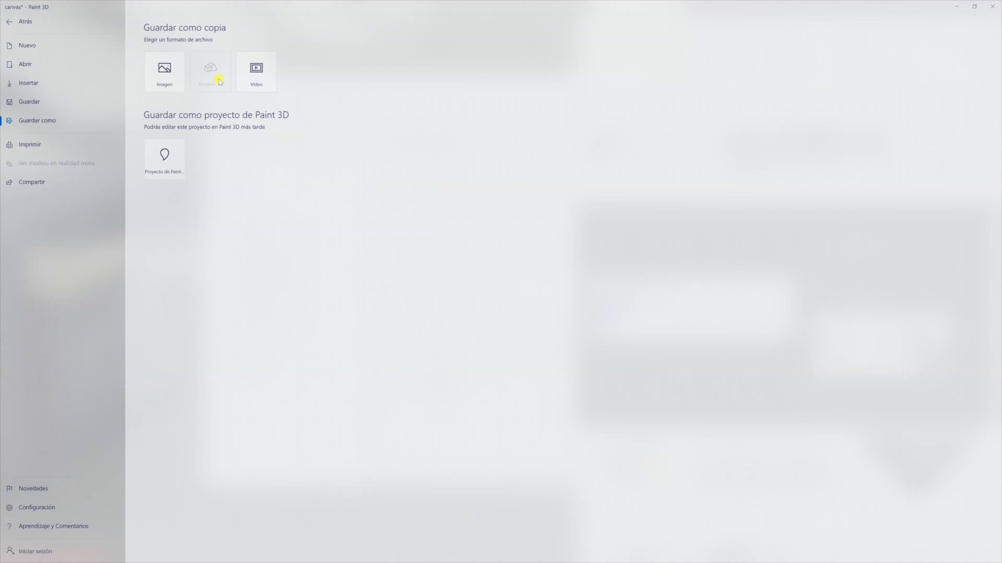
{"action": "left_click", "coordinate": [164, 78]}
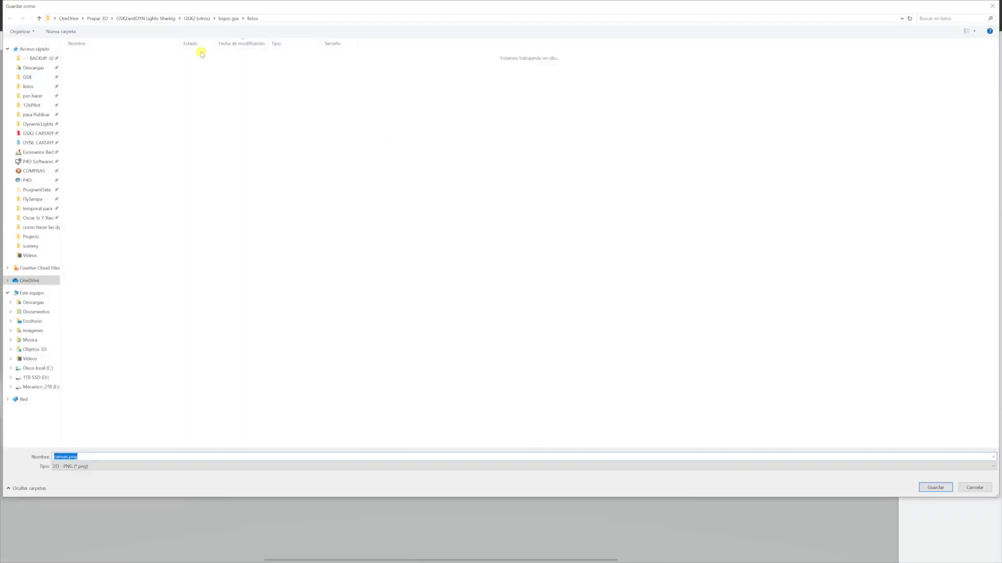
Step: Save the PNG in the listos folder, reusing the name Airport_KLAX_Los_Angeles.png from the existing file in the por hacer folder
{"action": "left_click", "coordinate": [232, 19]}
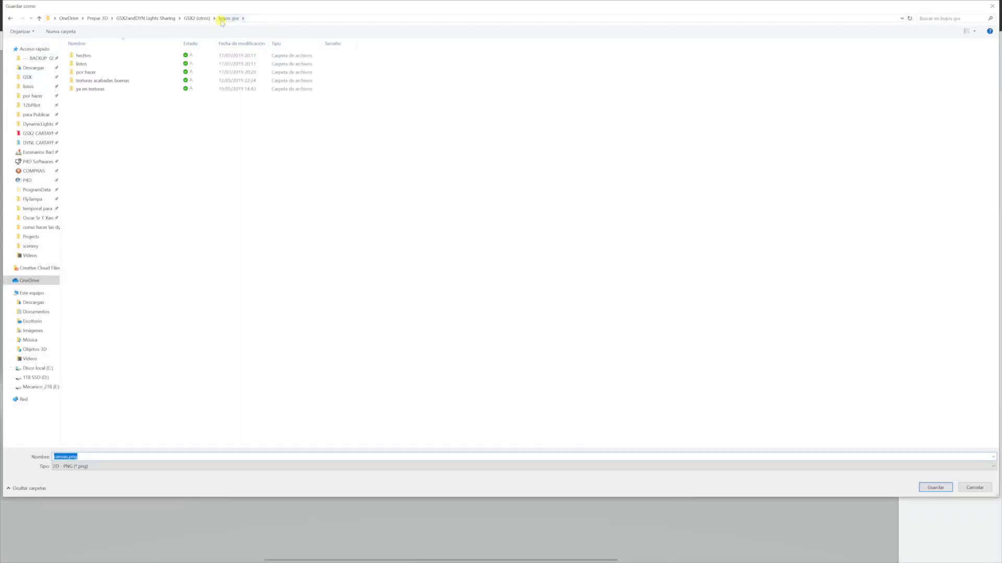
{"action": "left_click", "coordinate": [28, 86]}
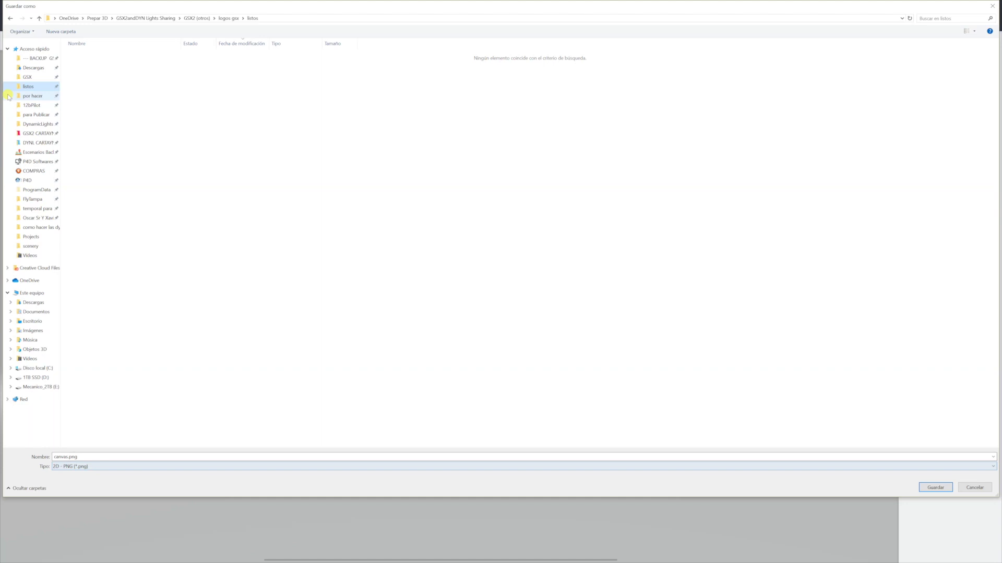
{"action": "left_click", "coordinate": [26, 98]}
{"action": "left_click", "coordinate": [112, 56]}
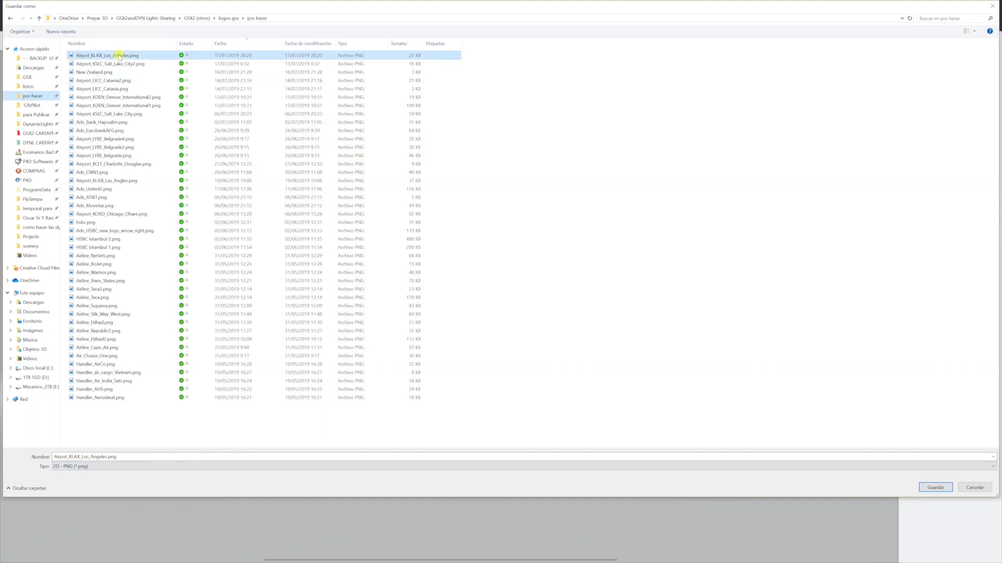
{"action": "left_click", "coordinate": [28, 87]}
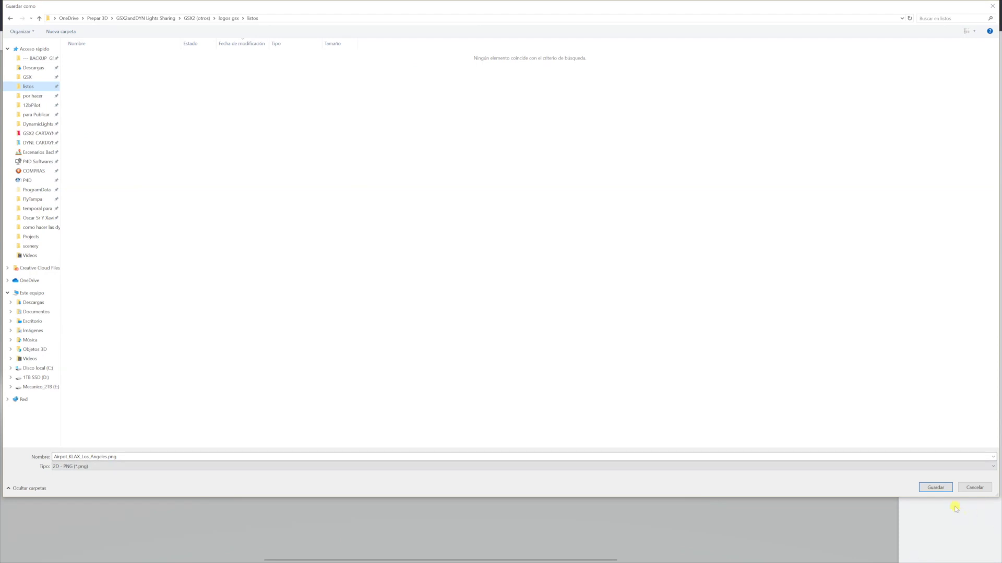
{"action": "left_click", "coordinate": [935, 487]}
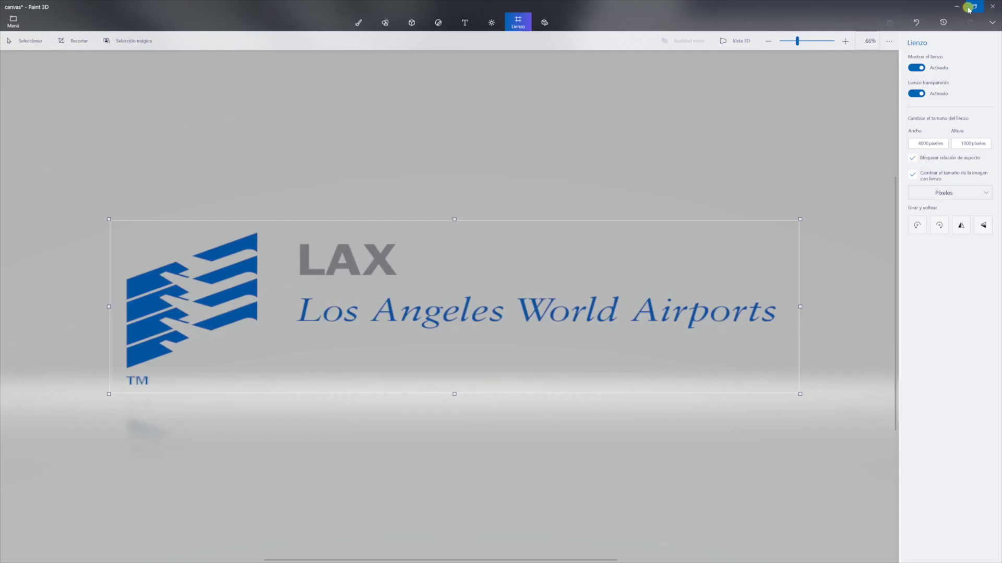
Step: Switch to File Explorer and open the jetwaylogo folder inside the GSX texture folder
{"action": "left_click", "coordinate": [962, 7]}
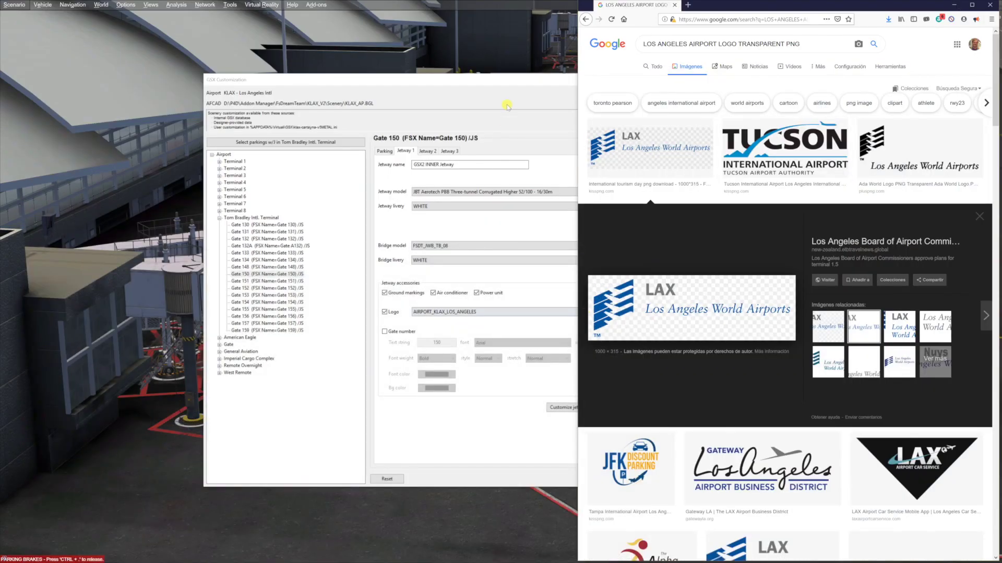
{"action": "key", "text": "super"}
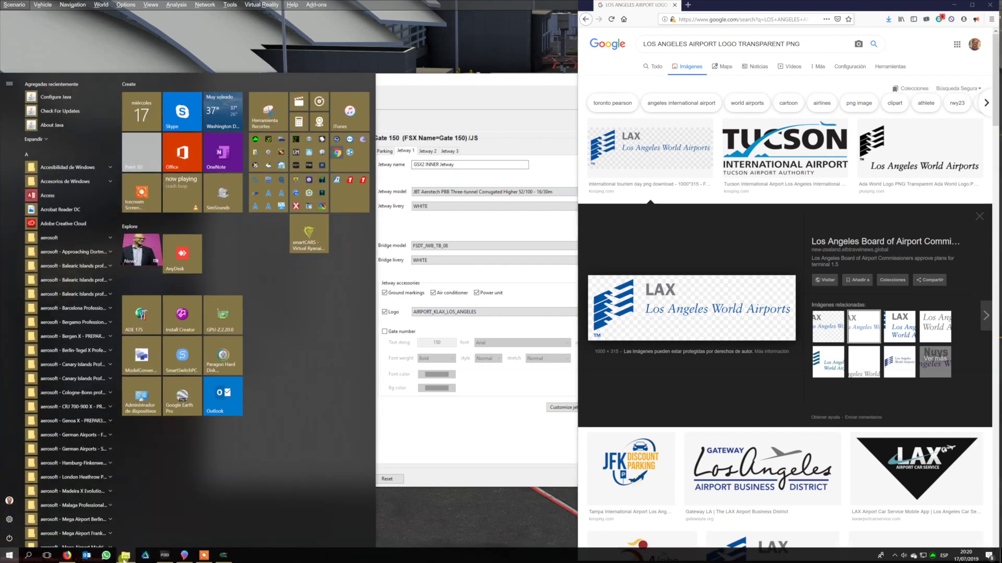
{"action": "left_click", "coordinate": [137, 554]}
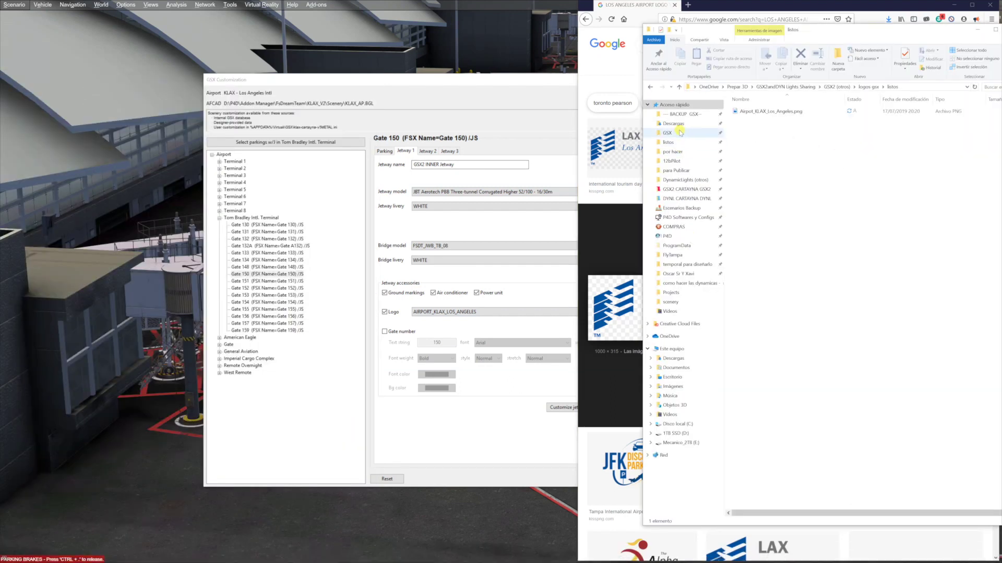
{"action": "left_click", "coordinate": [668, 133]}
{"action": "double_click", "coordinate": [751, 111]}
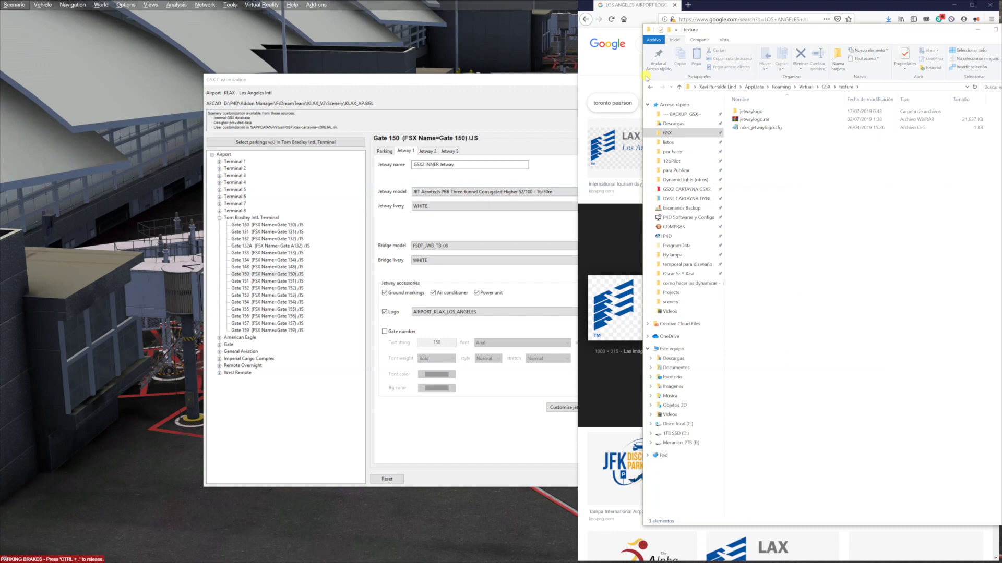
{"action": "left_click", "coordinate": [649, 87]}
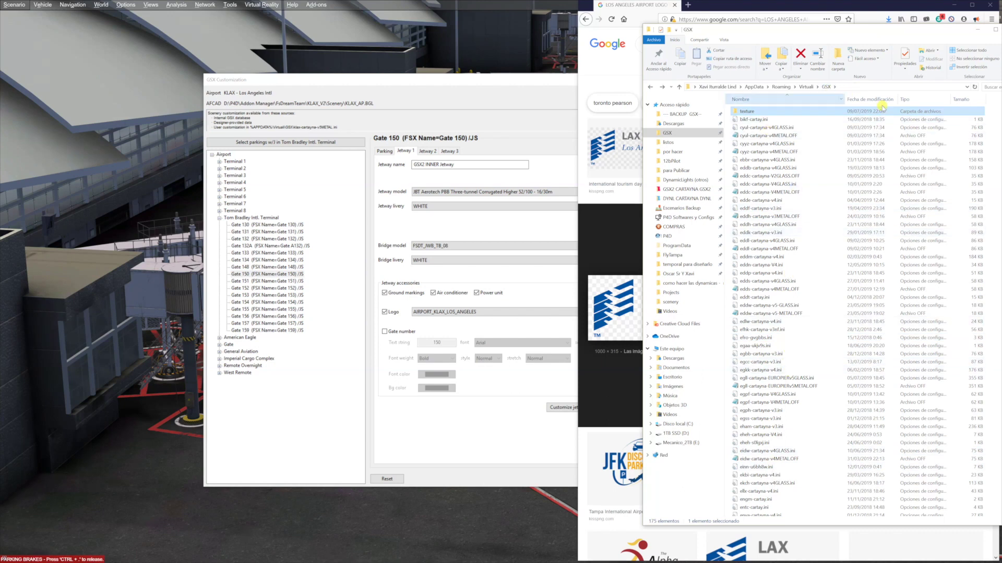
{"action": "double_click", "coordinate": [749, 111]}
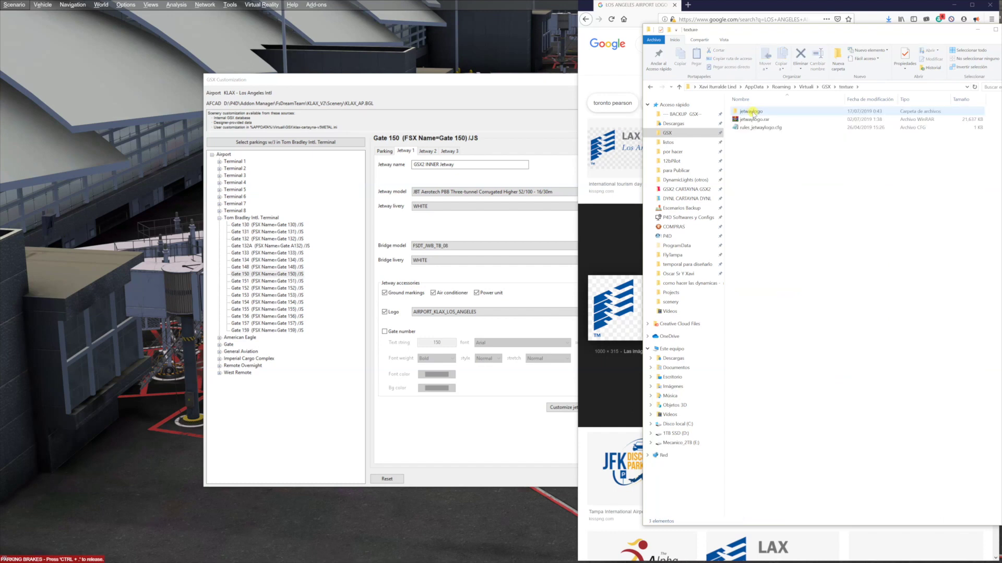
{"action": "double_click", "coordinate": [751, 111]}
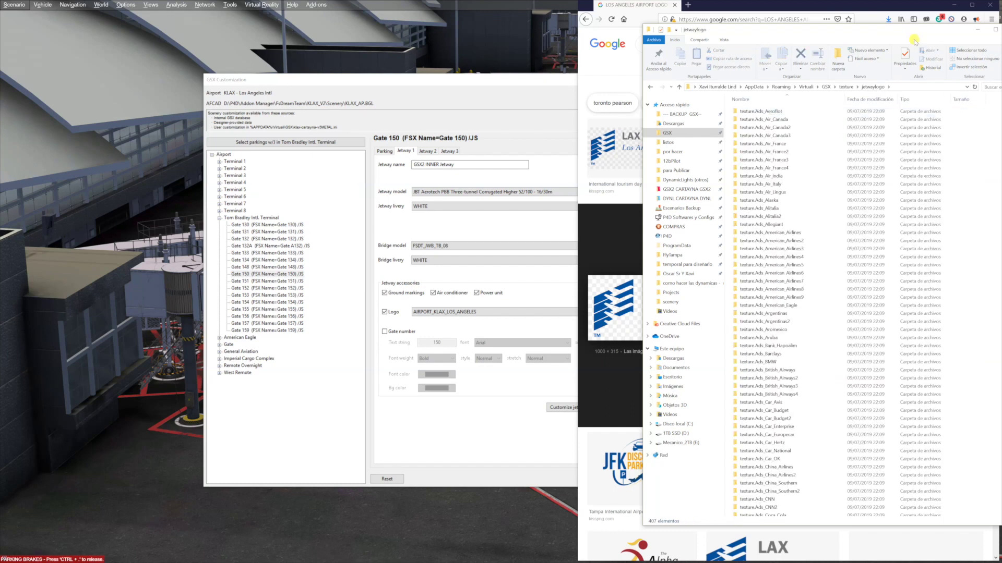
Step: Move the texture.Airport_KLAX_Los_Angeles folder out of jetwaylogo into the BACKUP GSX folder
{"action": "left_click_drag", "start_coordinate": [880, 34], "coordinate": [788, 30]}
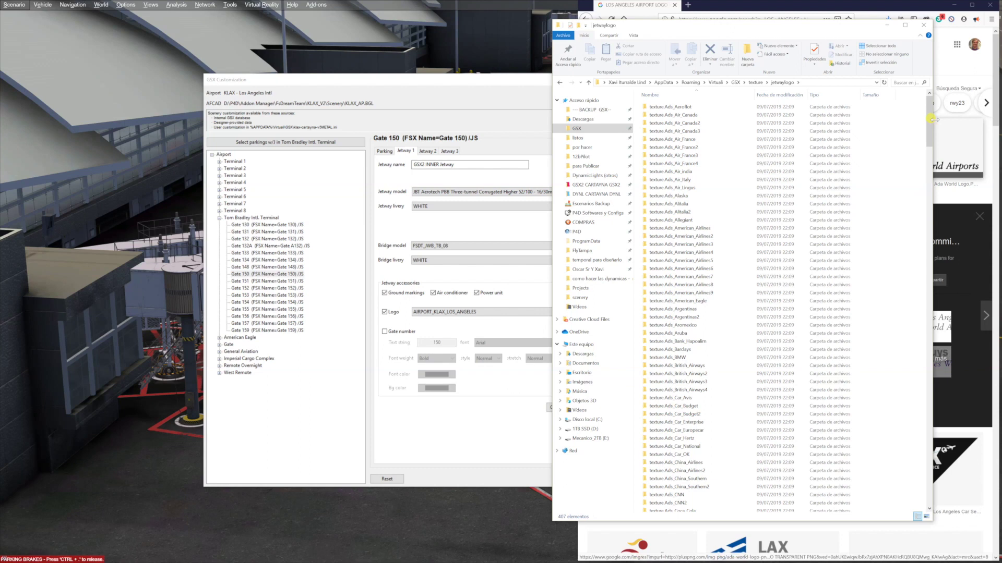
{"action": "left_click_drag", "start_coordinate": [932, 125], "coordinate": [926, 455]}
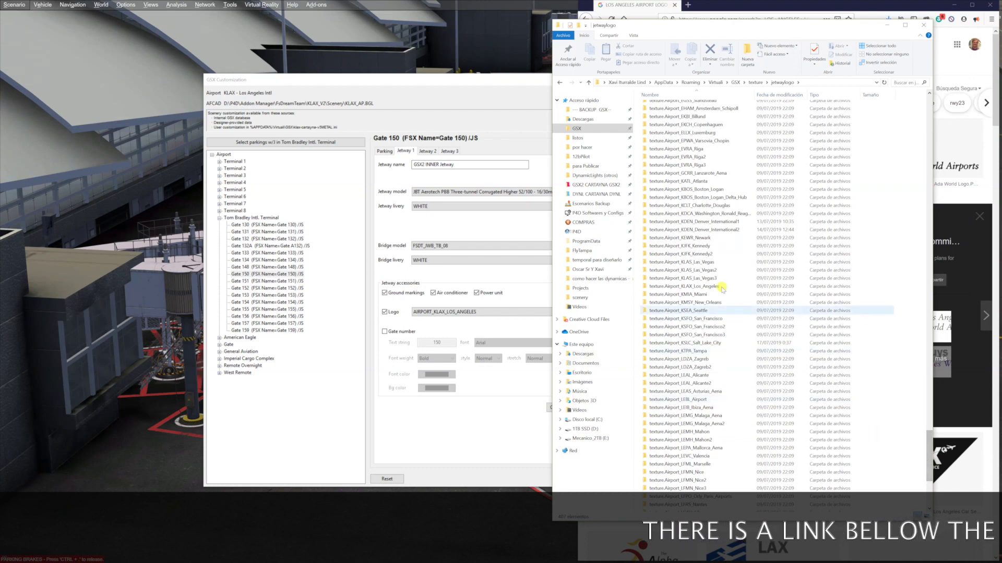
{"action": "left_click", "coordinate": [694, 286]}
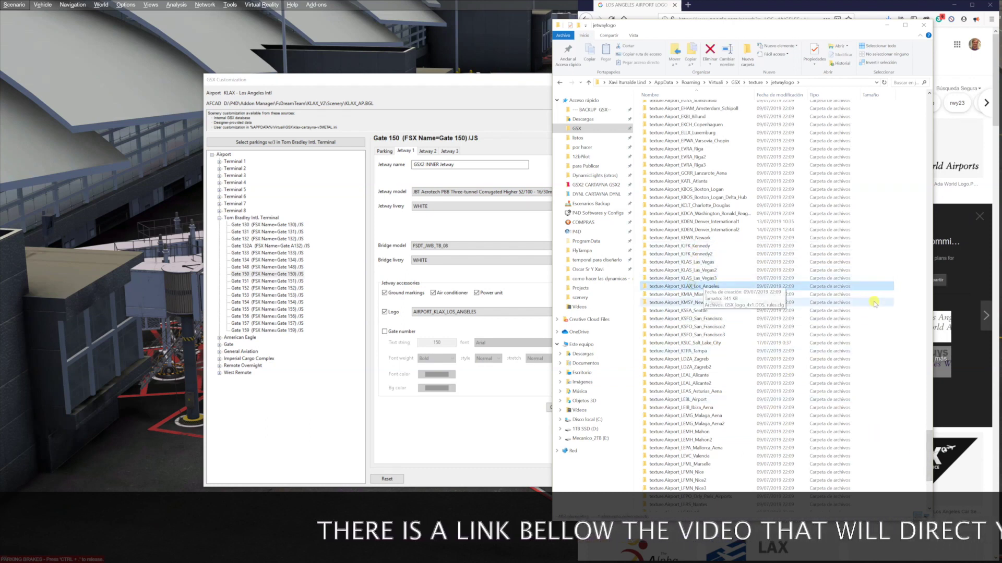
{"action": "left_click_drag", "start_coordinate": [678, 286], "coordinate": [599, 111]}
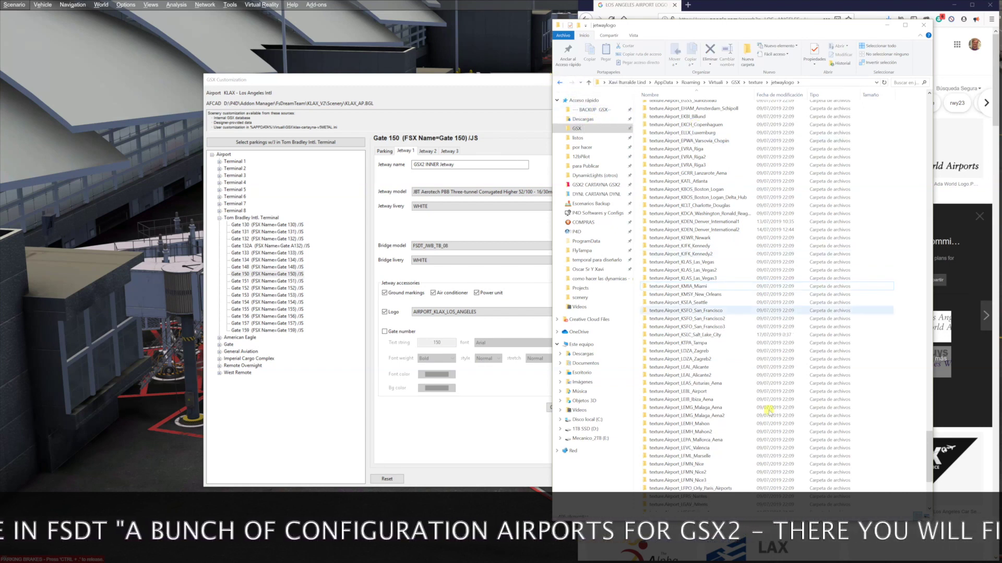
Step: Close the GSX Customization window in the simulator, restart Couatl and rebuild the airport cache
{"action": "left_click", "coordinate": [499, 92]}
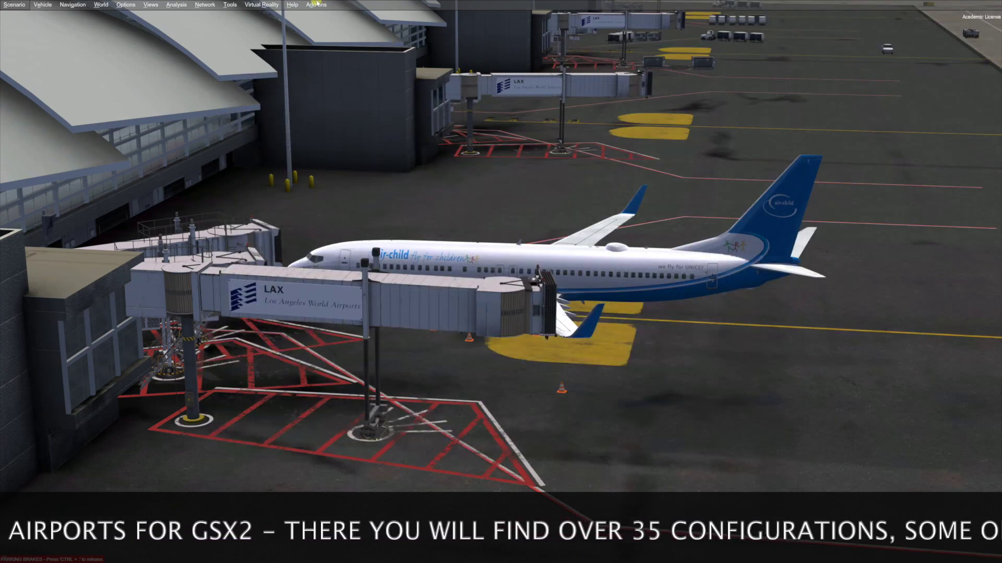
{"action": "left_click", "coordinate": [316, 5]}
{"action": "mouse_move", "coordinate": [336, 66]}
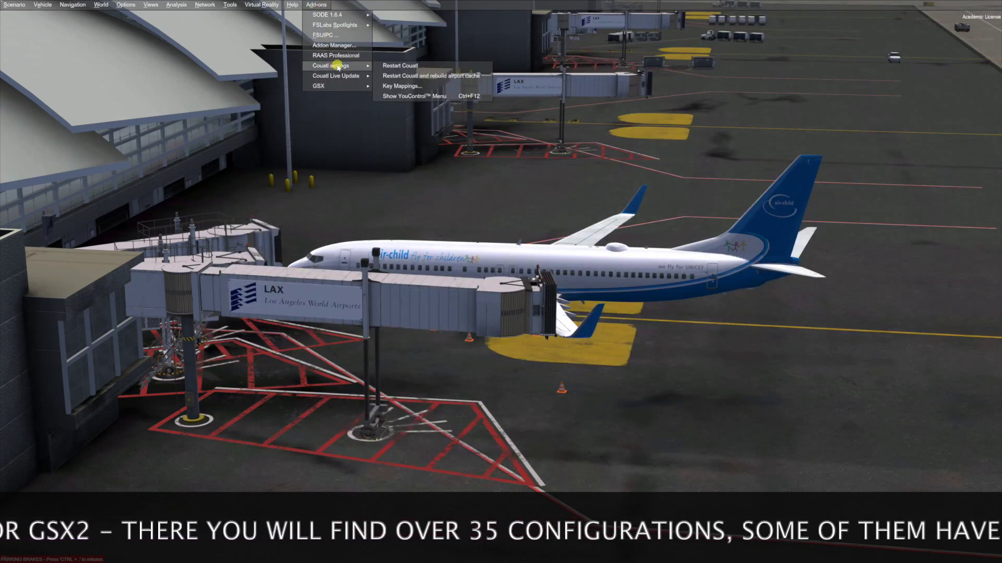
{"action": "left_click", "coordinate": [389, 75]}
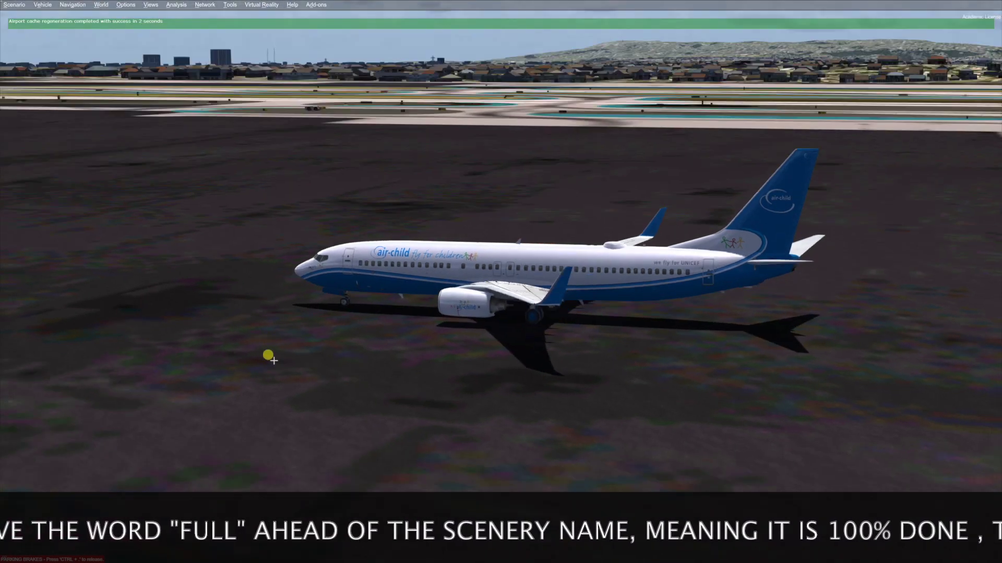
Step: Inspect the jetways at the gate and check the logo setting of Gate 150's Jetway 1 in the parking customization
{"action": "mouse_move", "coordinate": [274, 361]}
{"action": "left_mouse_down"}
{"action": "mouse_move", "coordinate": [342, 352]}
{"action": "mouse_move", "coordinate": [297, 367]}
{"action": "mouse_move", "coordinate": [259, 351]}
{"action": "left_mouse_up"}
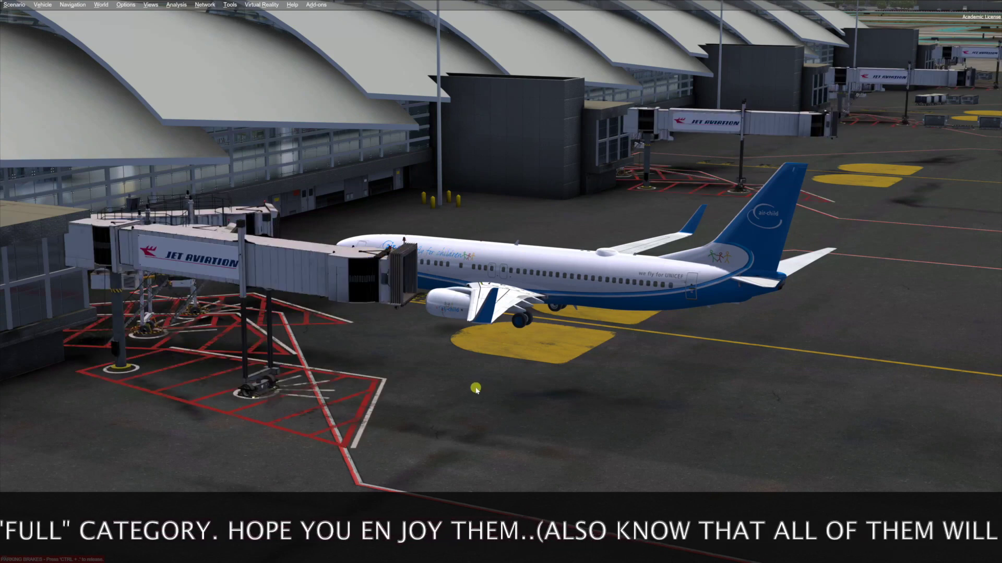
{"action": "left_click_drag", "start_coordinate": [282, 389], "coordinate": [218, 367]}
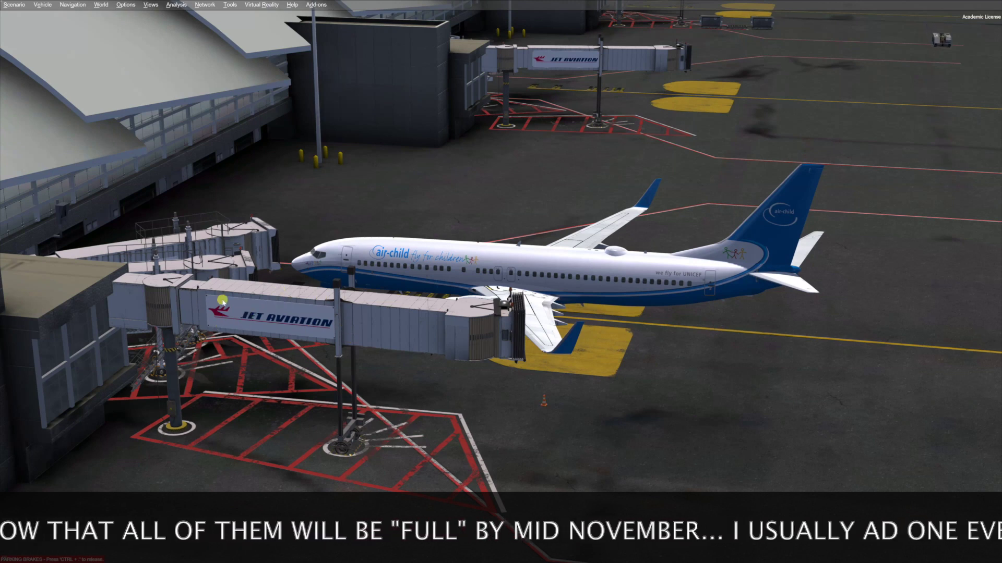
{"action": "key", "text": "ctrl+shift+F12"}
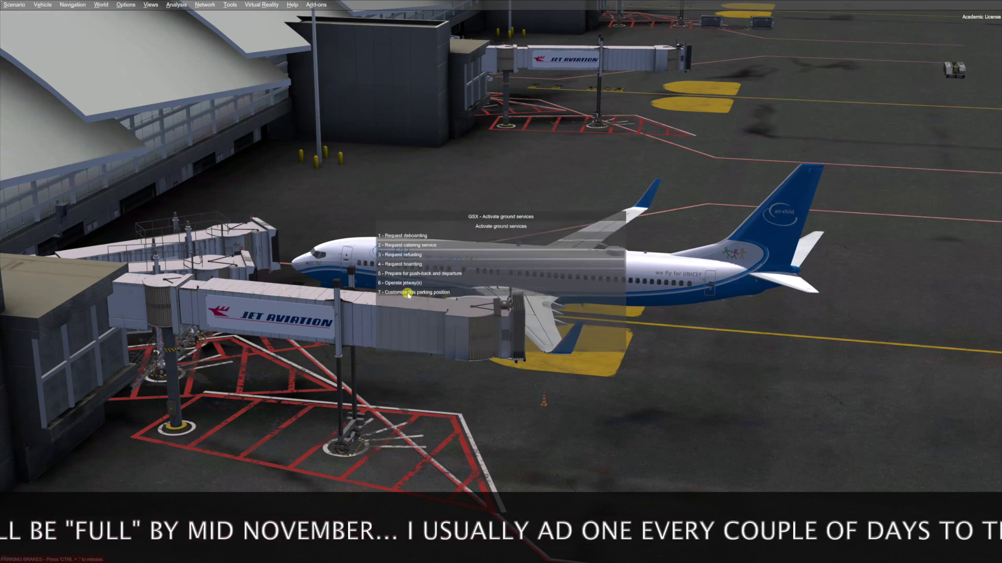
{"action": "left_click", "coordinate": [409, 293]}
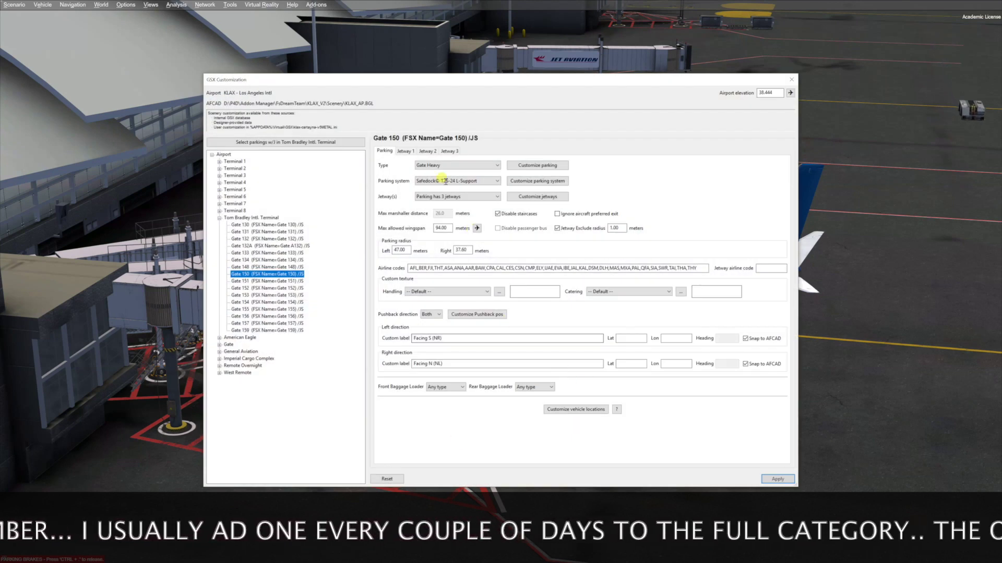
{"action": "left_click", "coordinate": [406, 151]}
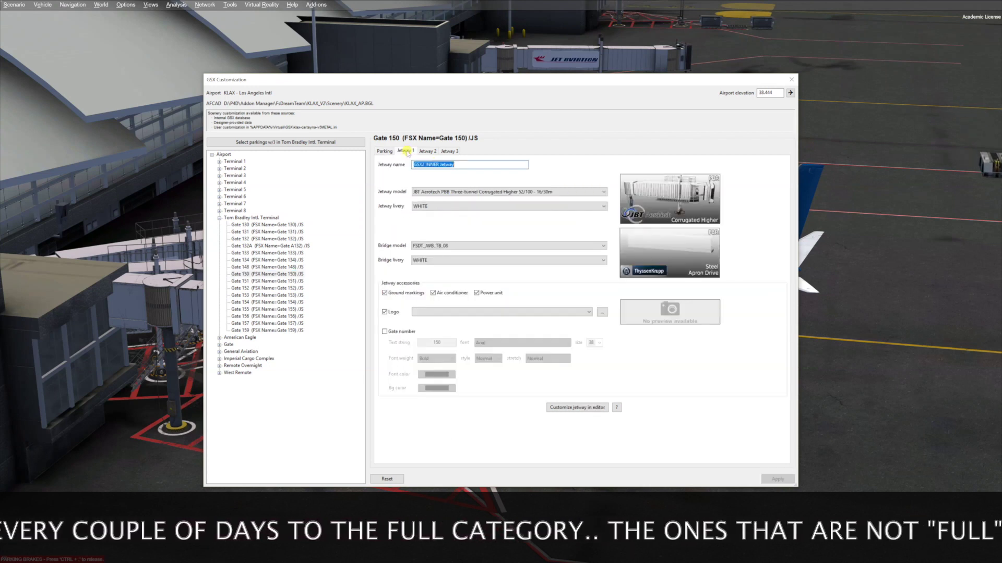
{"action": "left_click", "coordinate": [459, 311]}
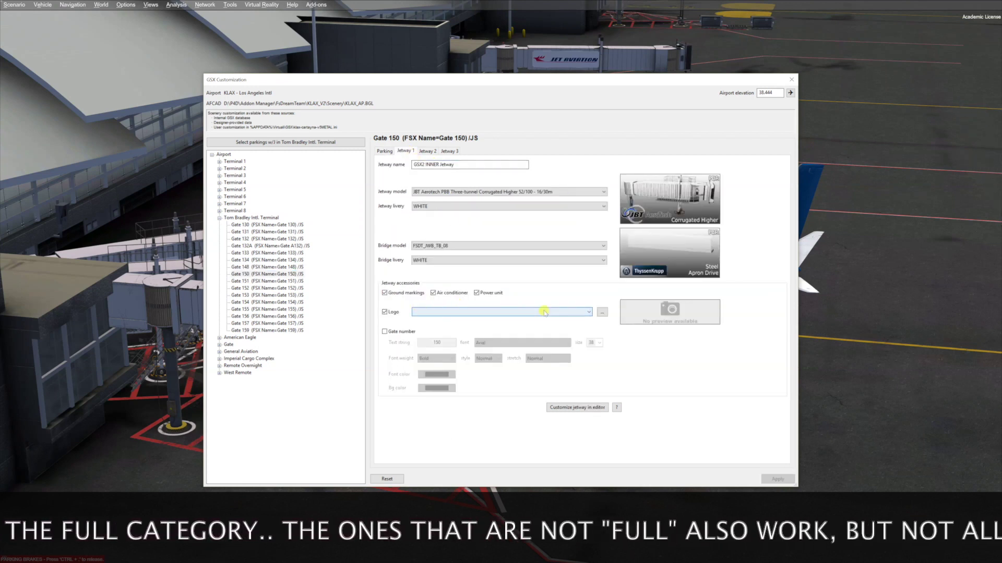
{"action": "left_click", "coordinate": [792, 92]}
{"action": "left_click", "coordinate": [791, 81]}
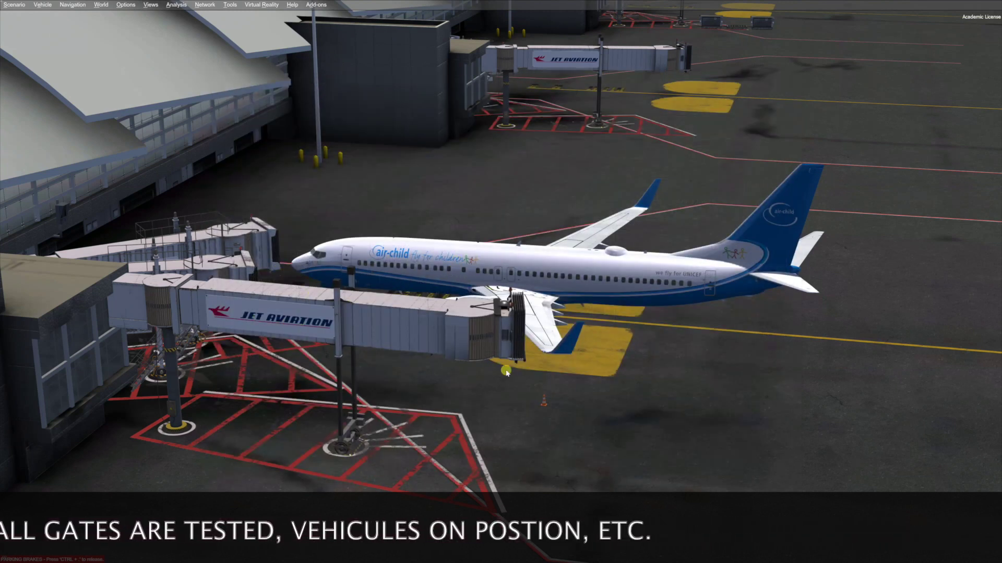
Step: Open the parking customization for Gate 150, move its window clear of the jetway, and show Jetway 3's settings
{"action": "key", "text": "ctrl+shift+F12"}
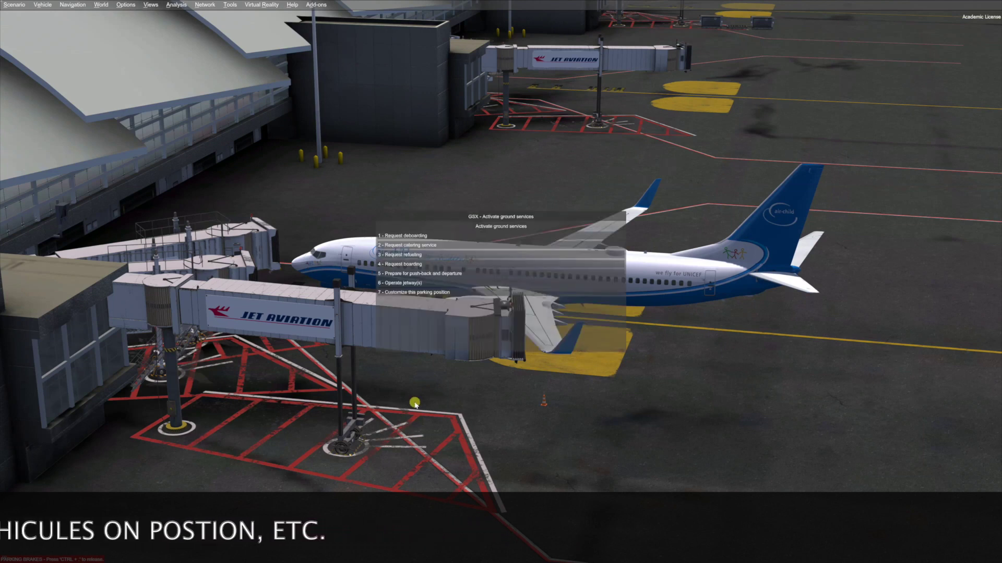
{"action": "left_click", "coordinate": [431, 294]}
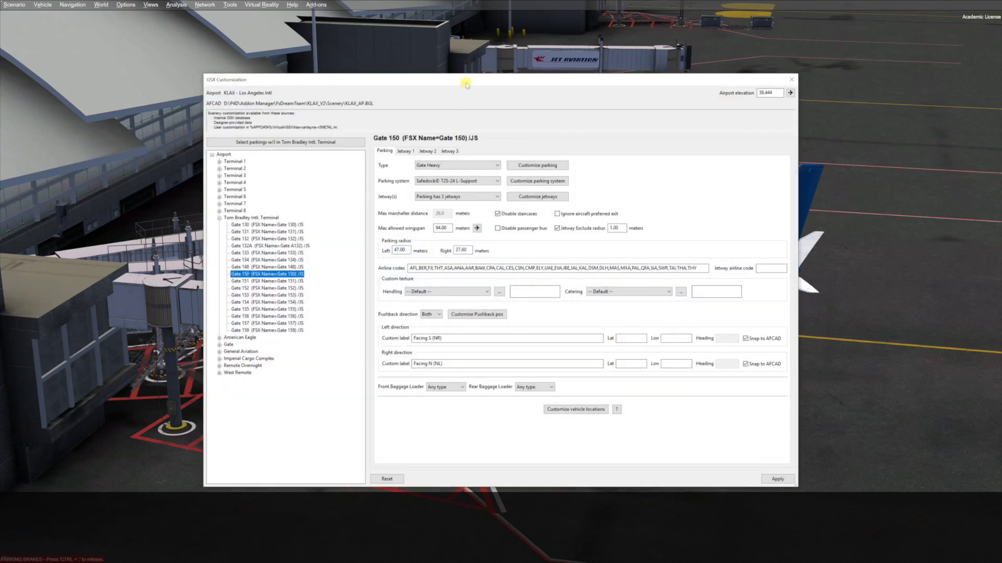
{"action": "left_click_drag", "start_coordinate": [515, 80], "coordinate": [709, 67]}
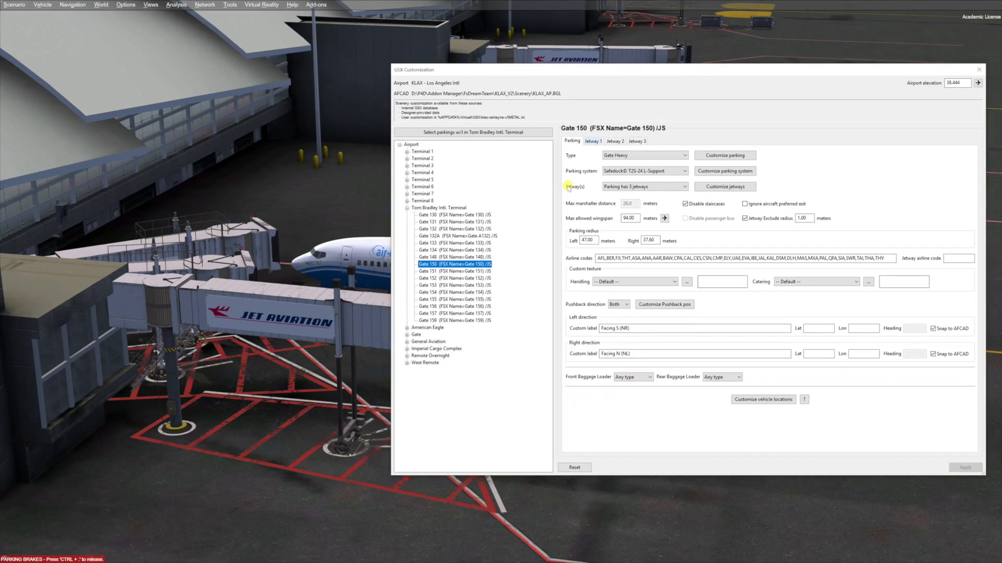
{"action": "left_click", "coordinate": [592, 141]}
{"action": "left_click", "coordinate": [641, 143]}
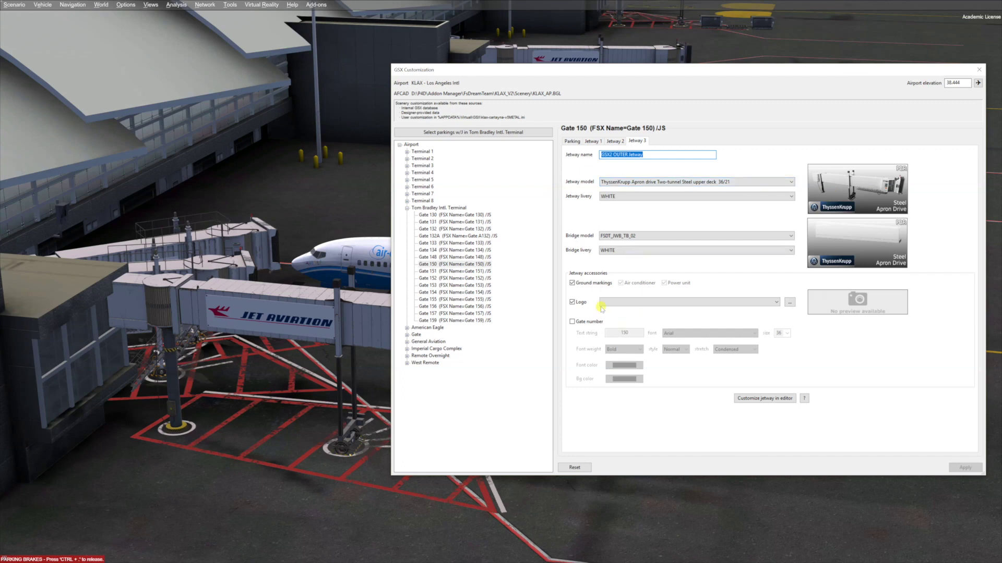
Step: Check Jetway 3's available airport logos for a KLAX Los Angeles entry
{"action": "left_click", "coordinate": [625, 300]}
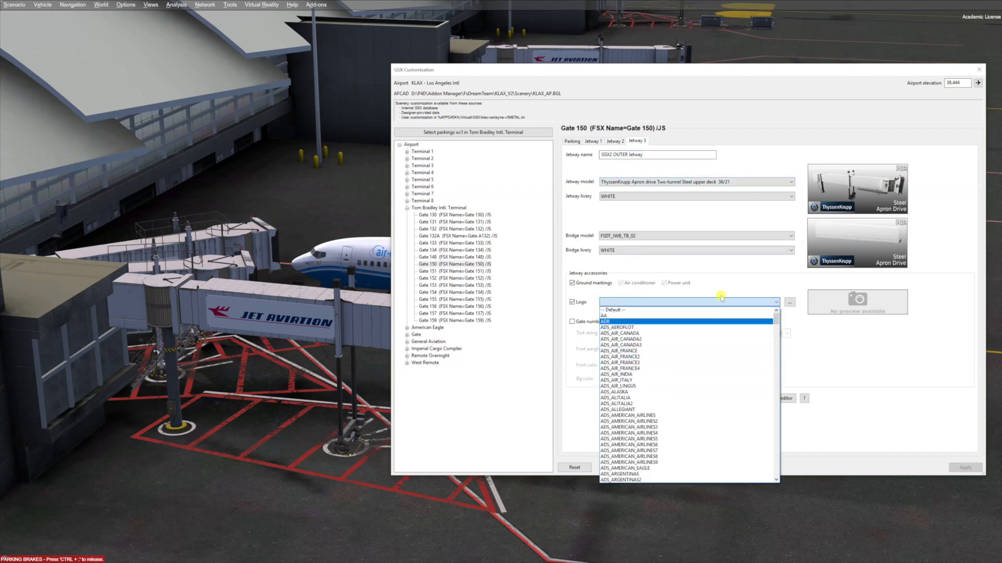
{"action": "left_click_drag", "start_coordinate": [776, 319], "coordinate": [777, 444]}
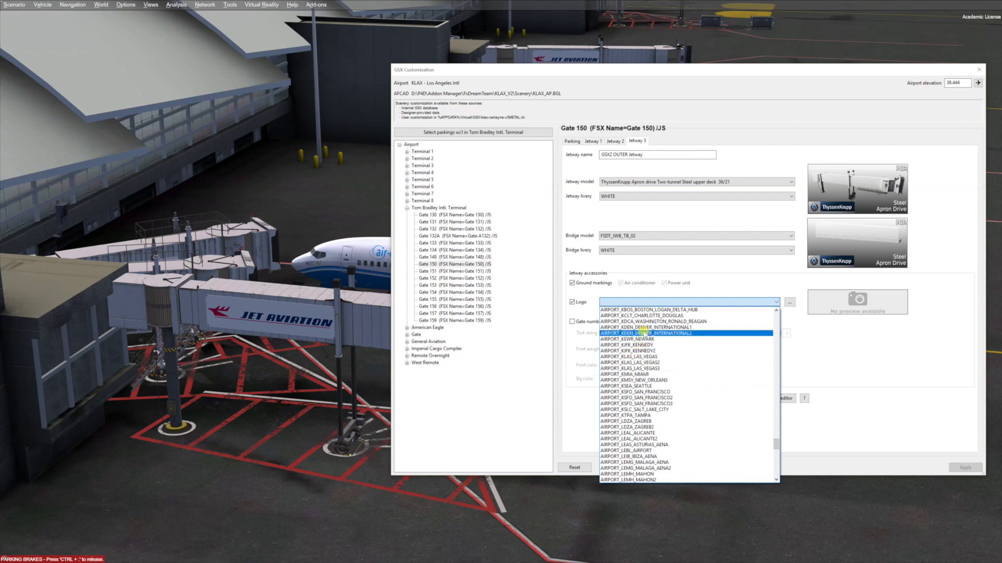
{"action": "left_click", "coordinate": [837, 324]}
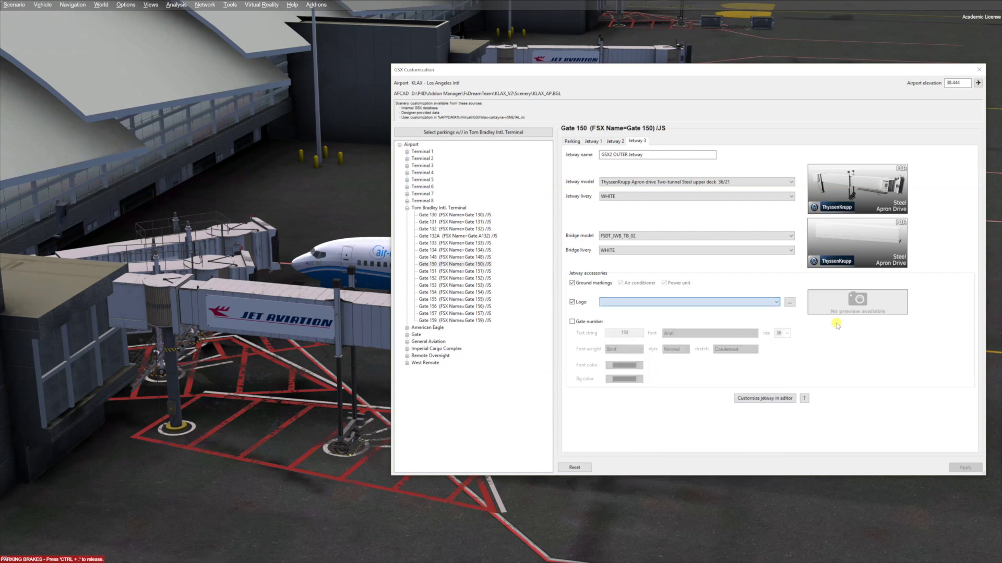
Step: Load Airpot_KLAX_Los_Angeles.png as Jetway 3's logo with the cool_grey base color and apply the change
{"action": "left_click", "coordinate": [790, 304]}
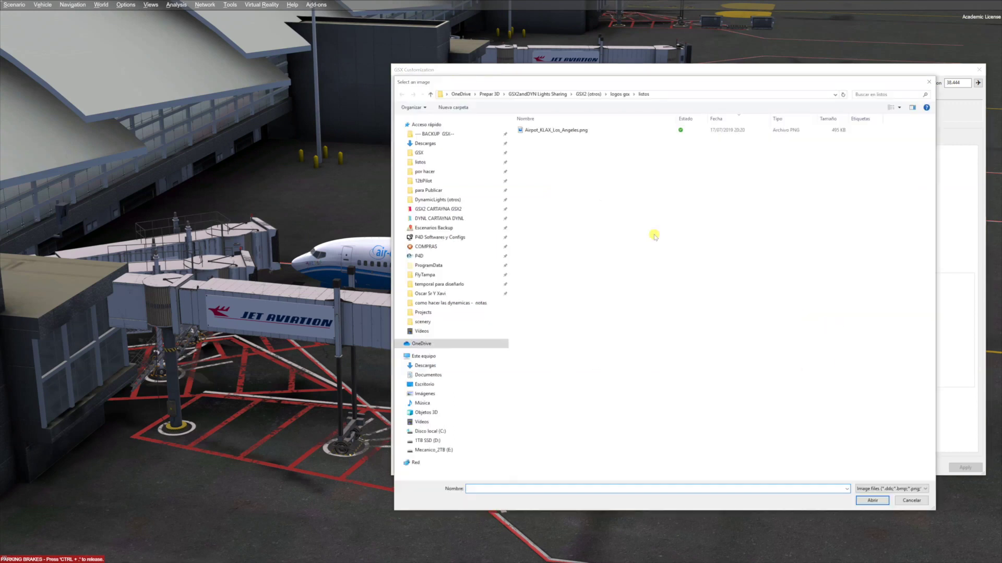
{"action": "double_click", "coordinate": [554, 130]}
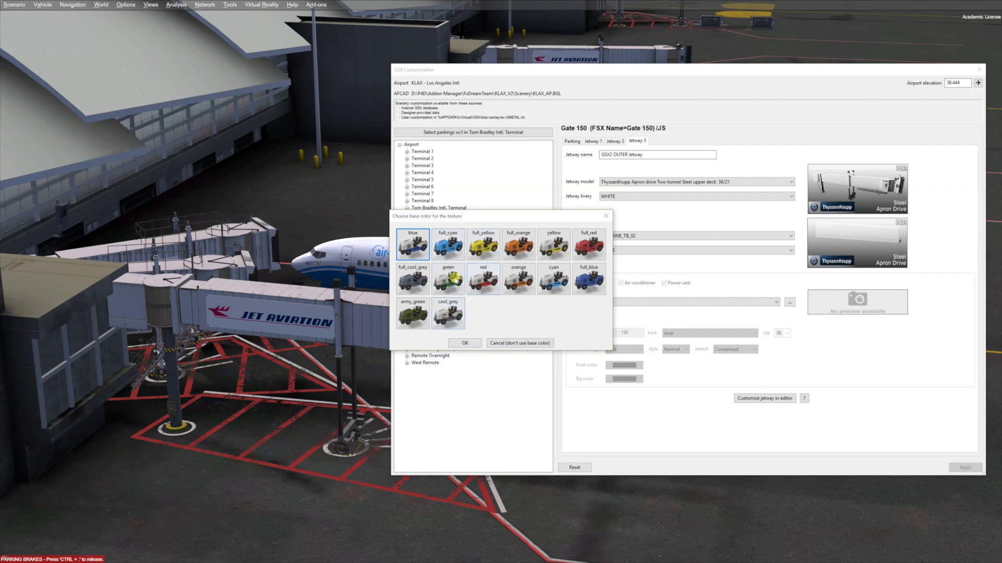
{"action": "left_click", "coordinate": [457, 342]}
{"action": "left_click", "coordinate": [449, 316]}
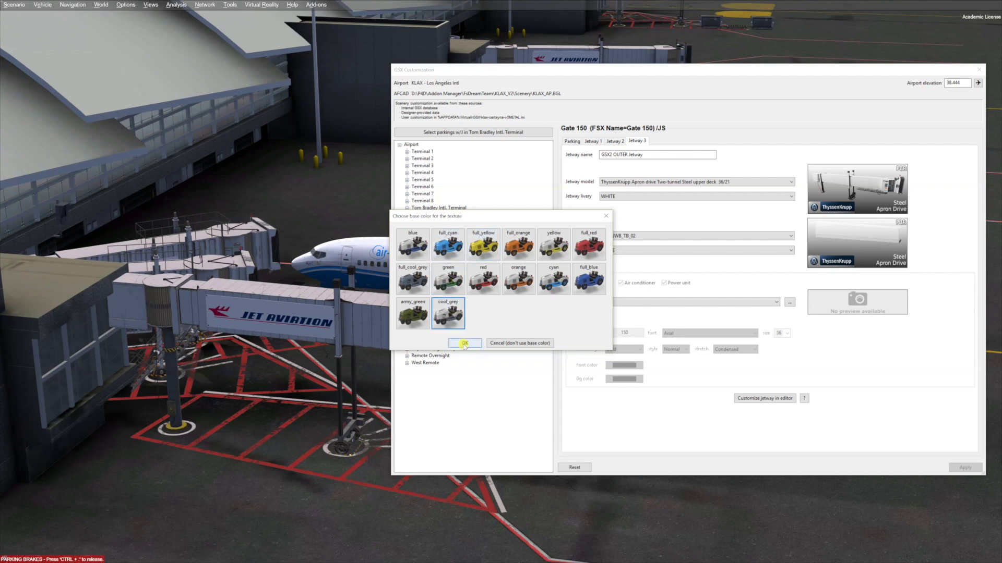
{"action": "left_click", "coordinate": [463, 345]}
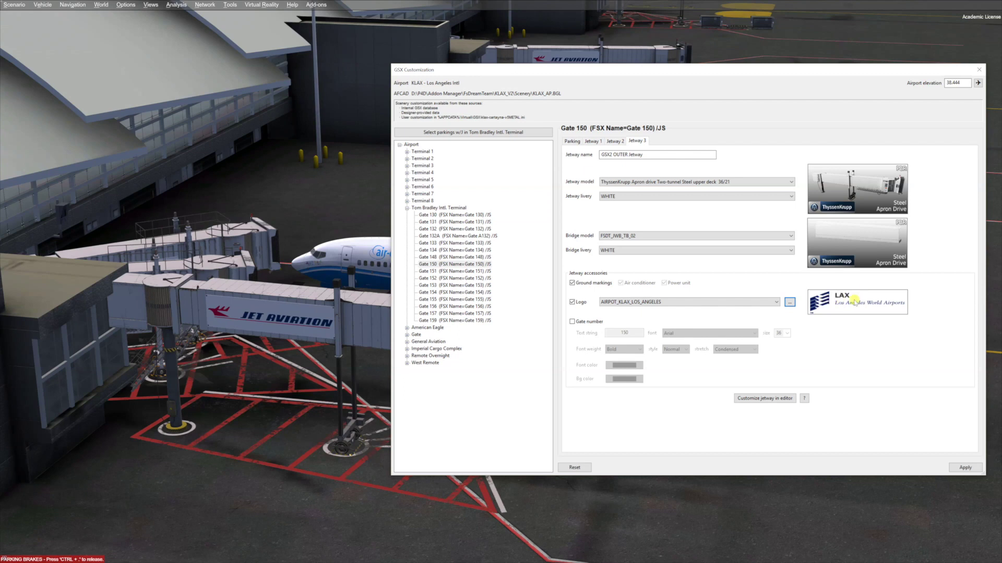
{"action": "left_click", "coordinate": [965, 467]}
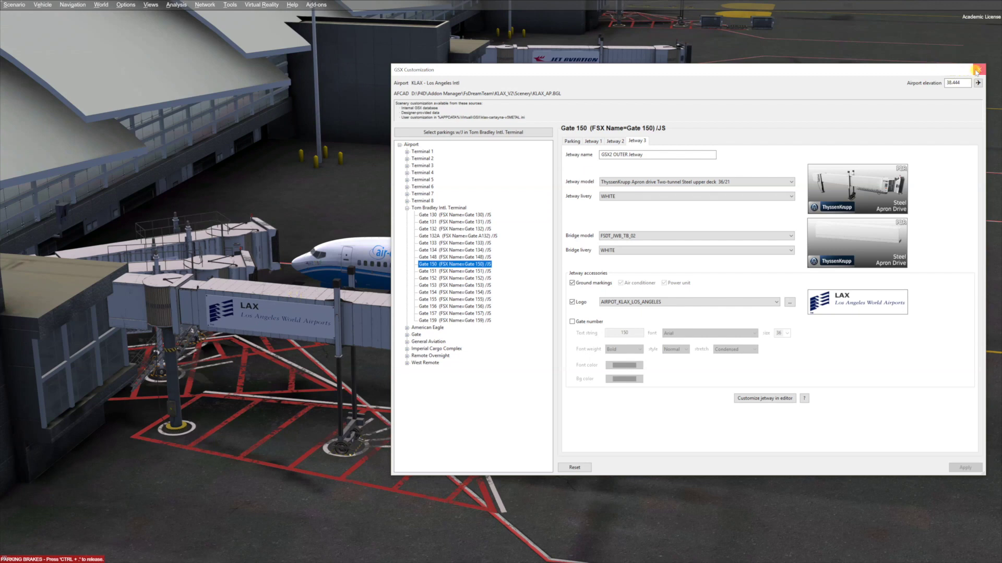
Step: Close the customization window and inspect the logo on Gate 150's outer jetway from several camera angles
{"action": "left_click", "coordinate": [975, 71]}
{"action": "key", "text": "space"}
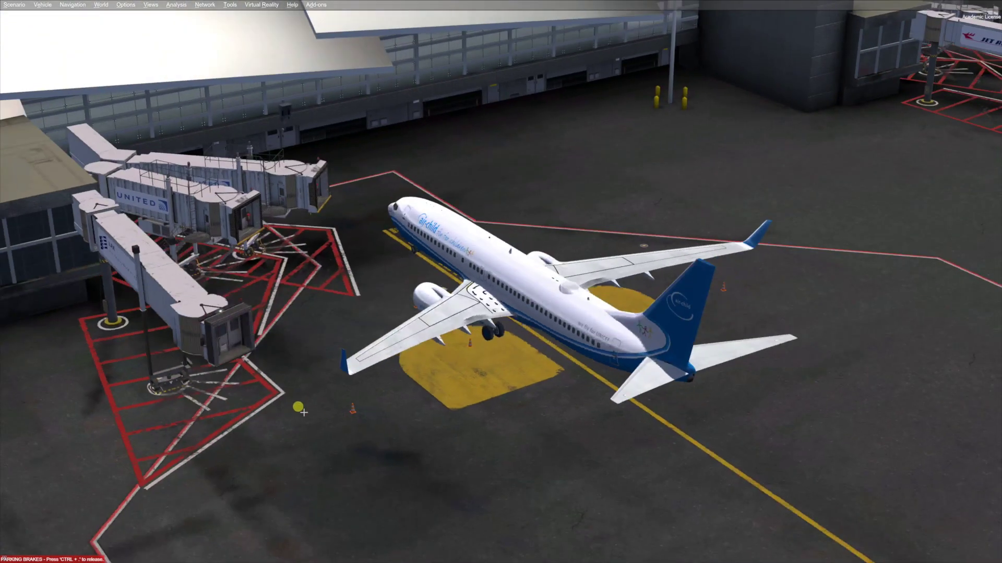
{"action": "left_click_drag", "start_coordinate": [304, 413], "coordinate": [360, 418]}
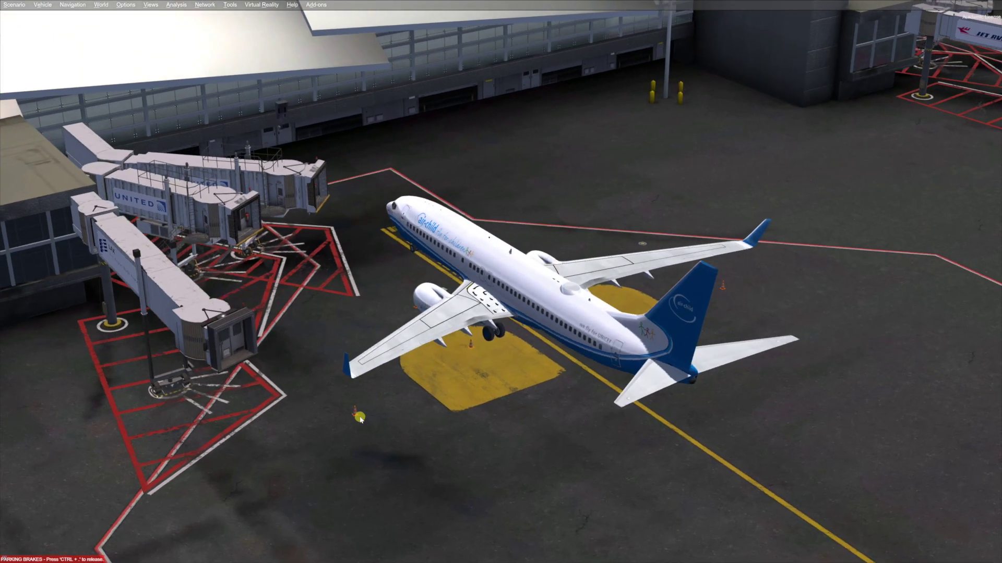
{"action": "left_click_drag", "start_coordinate": [79, 292], "coordinate": [314, 371]}
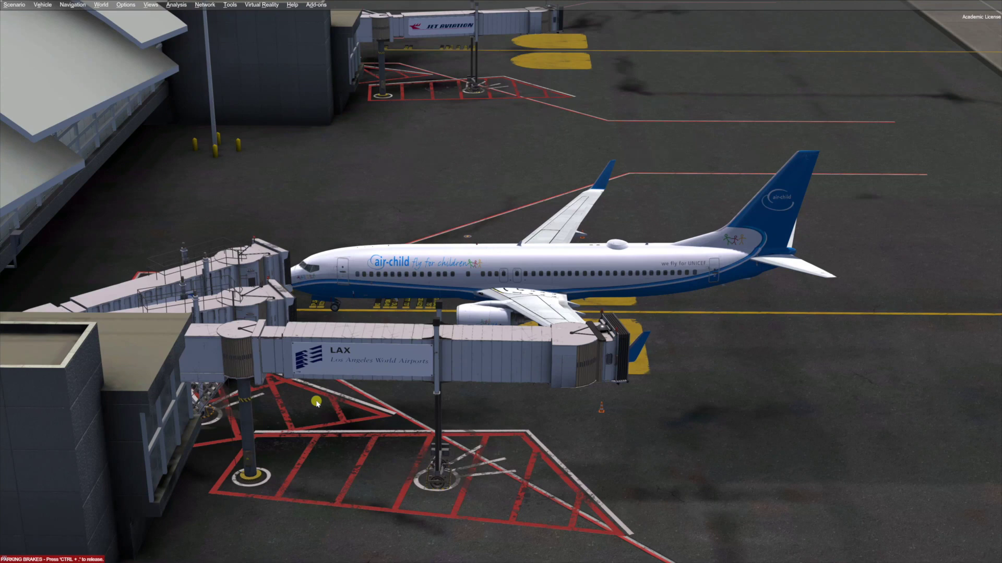
{"action": "mouse_move", "coordinate": [316, 402]}
{"action": "left_mouse_down"}
{"action": "mouse_move", "coordinate": [257, 386]}
{"action": "mouse_move", "coordinate": [320, 403]}
{"action": "left_mouse_up"}
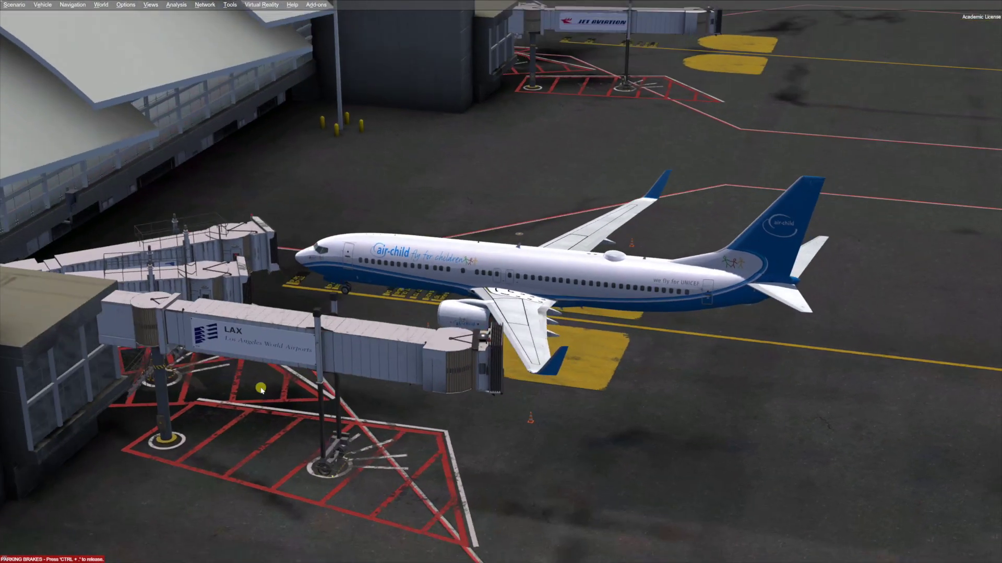
{"action": "left_click_drag", "start_coordinate": [305, 328], "coordinate": [388, 436]}
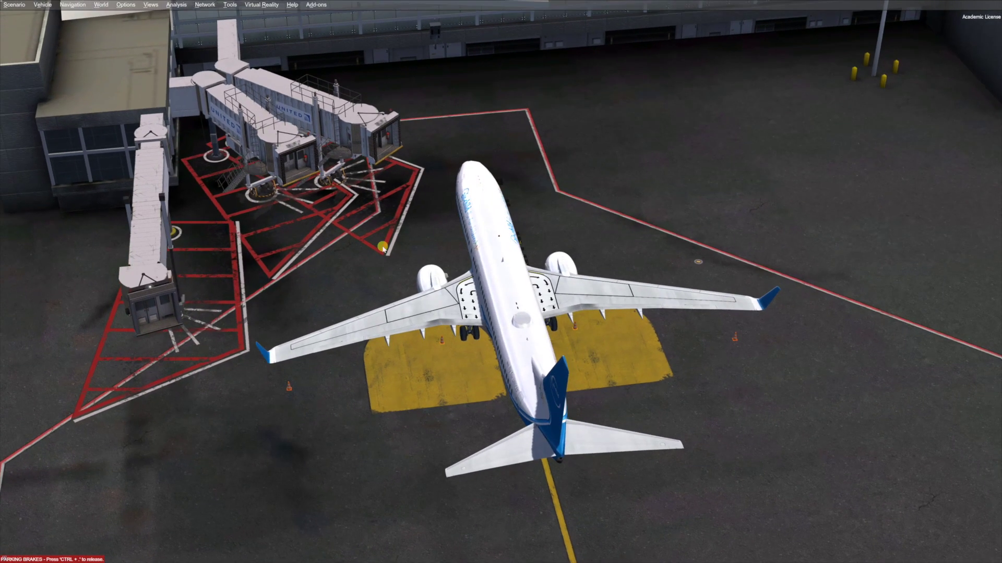
Step: Reopen the Gate 150 parking customization and check Jetway 1's logo setting
{"action": "key", "text": "ctrl+shift+F12"}
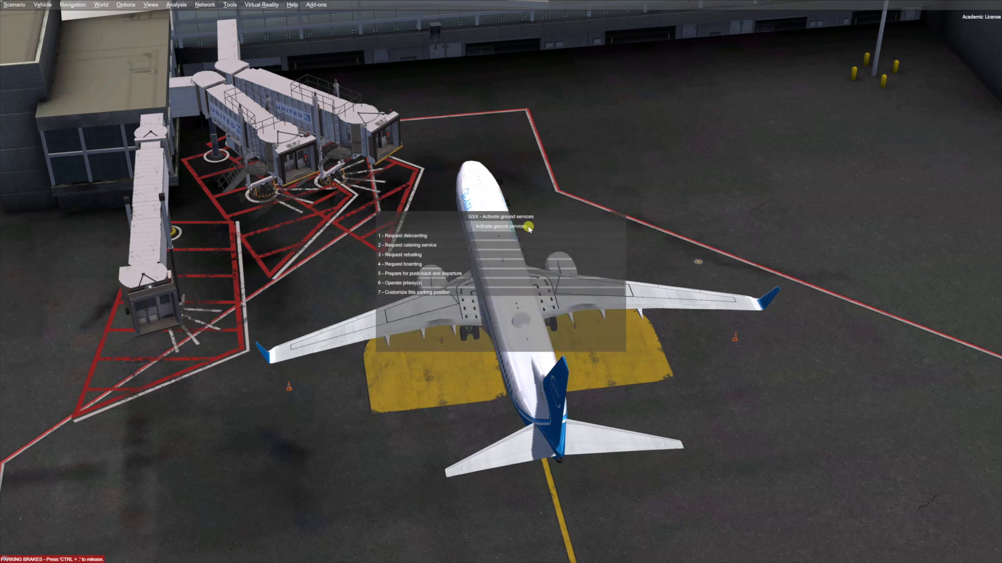
{"action": "left_click", "coordinate": [430, 293]}
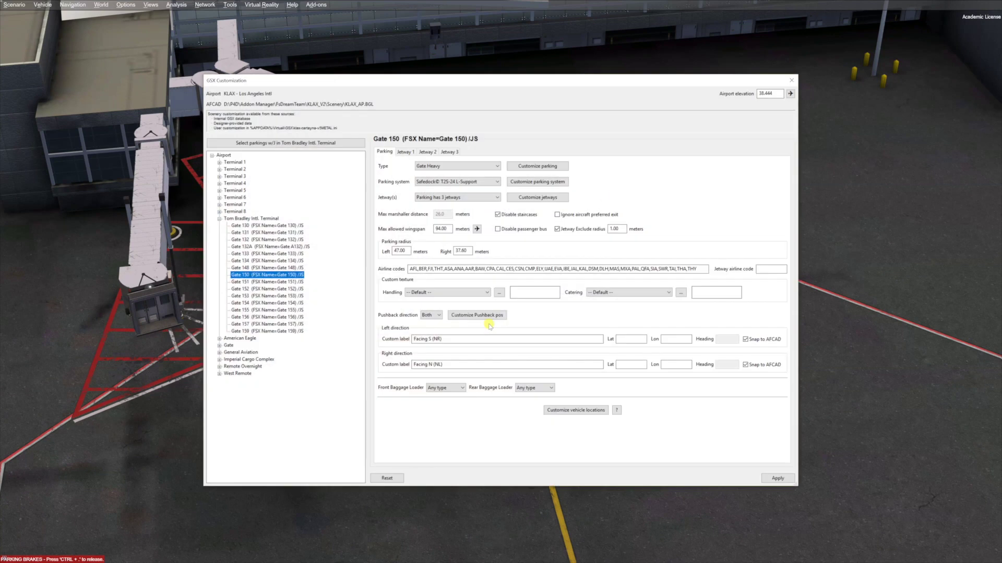
{"action": "left_click", "coordinate": [407, 152]}
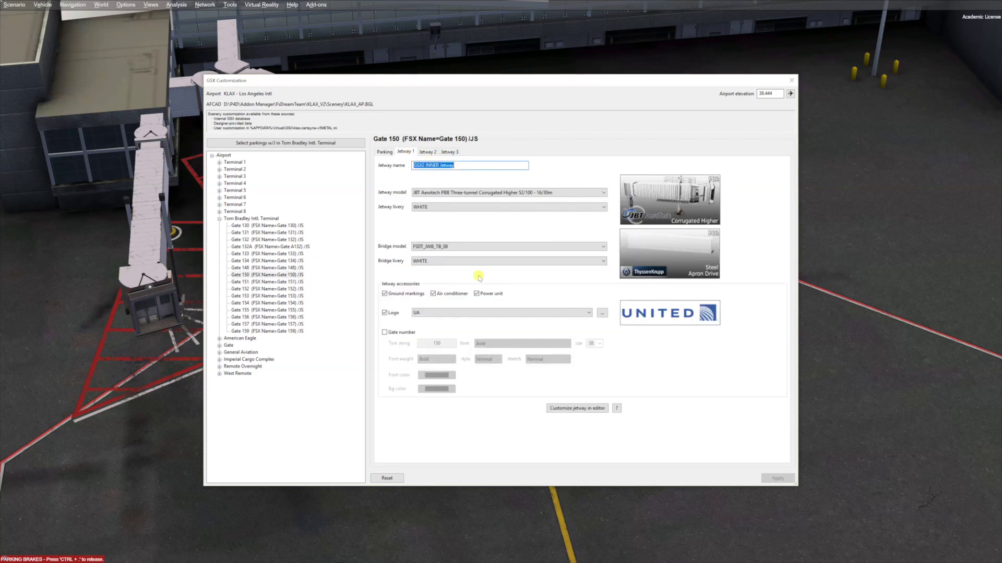
Step: Start customizing Gate 150's jetways from its parking settings and view the gate from behind the aircraft
{"action": "key", "text": "ctrl+shift+Tab"}
{"action": "left_click", "coordinate": [524, 197]}
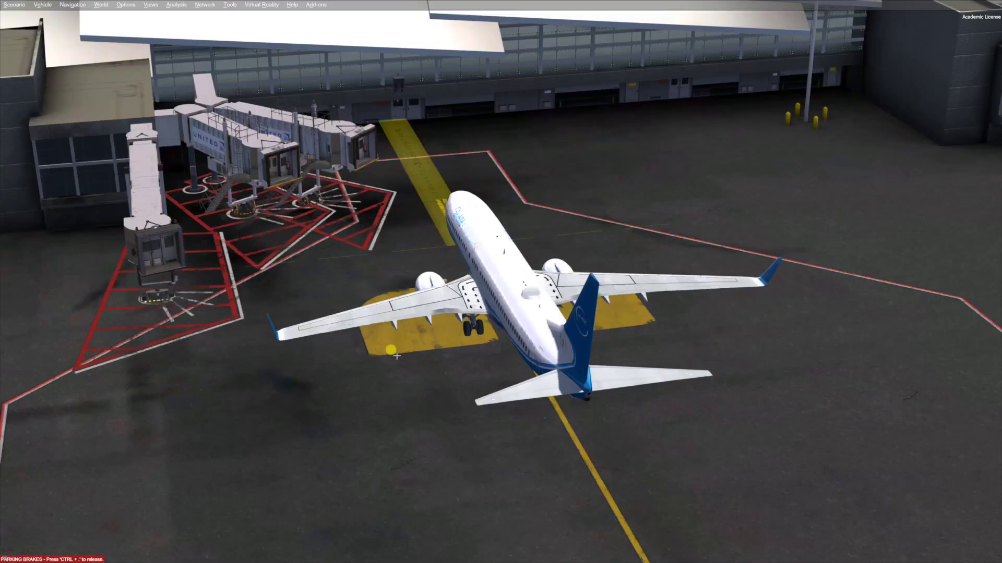
{"action": "left_click_drag", "start_coordinate": [396, 356], "coordinate": [440, 392]}
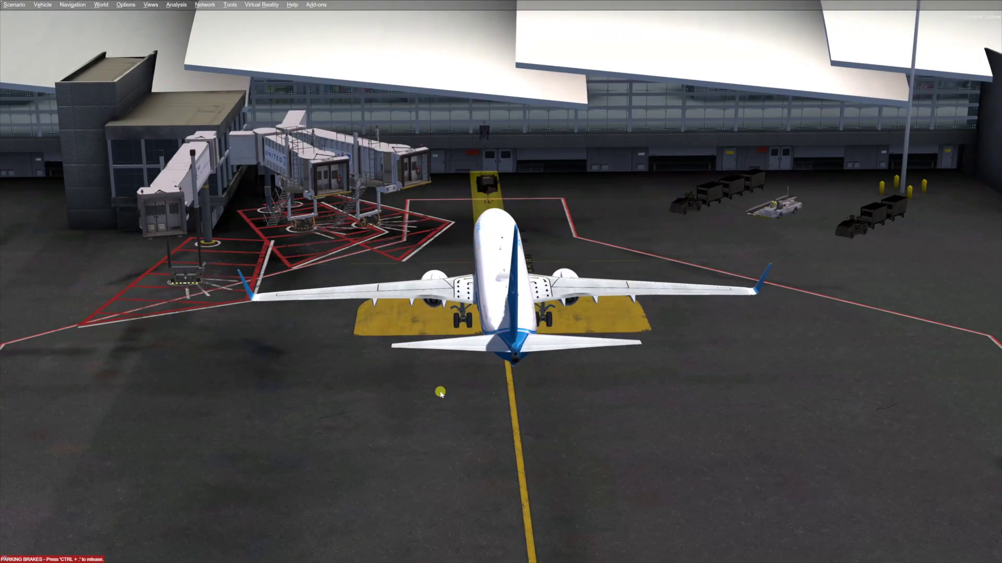